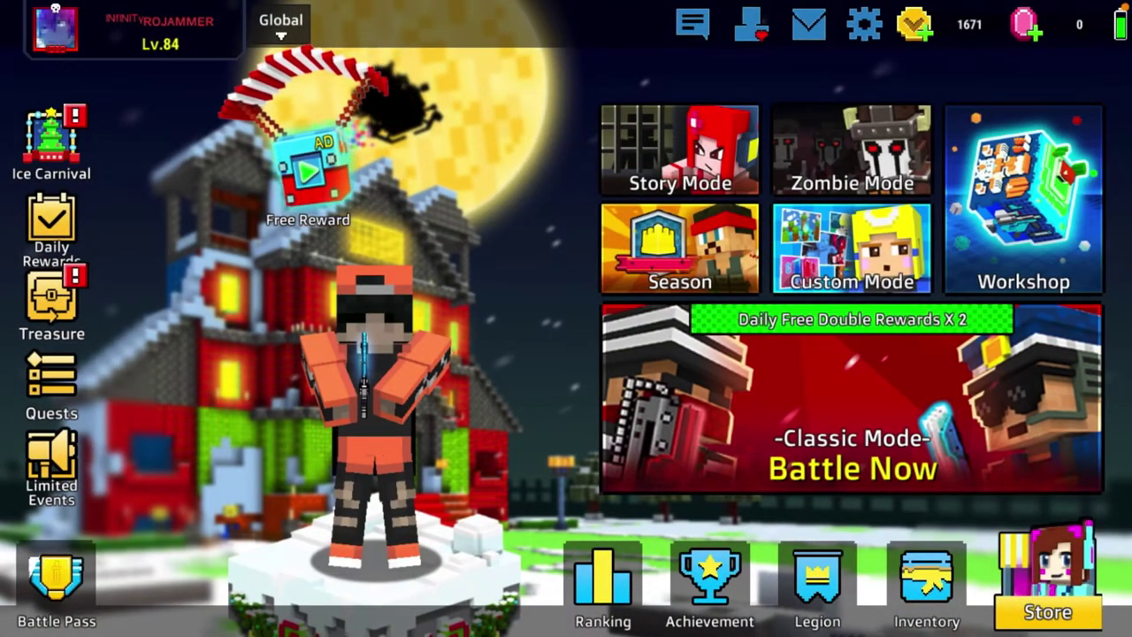
- Make the empty Custom Avatar slot the profile picture, then reopen Personal Info from the lobby
{"action": "left_click", "coordinate": [56, 30]}
{"action": "left_click", "coordinate": [204, 285]}
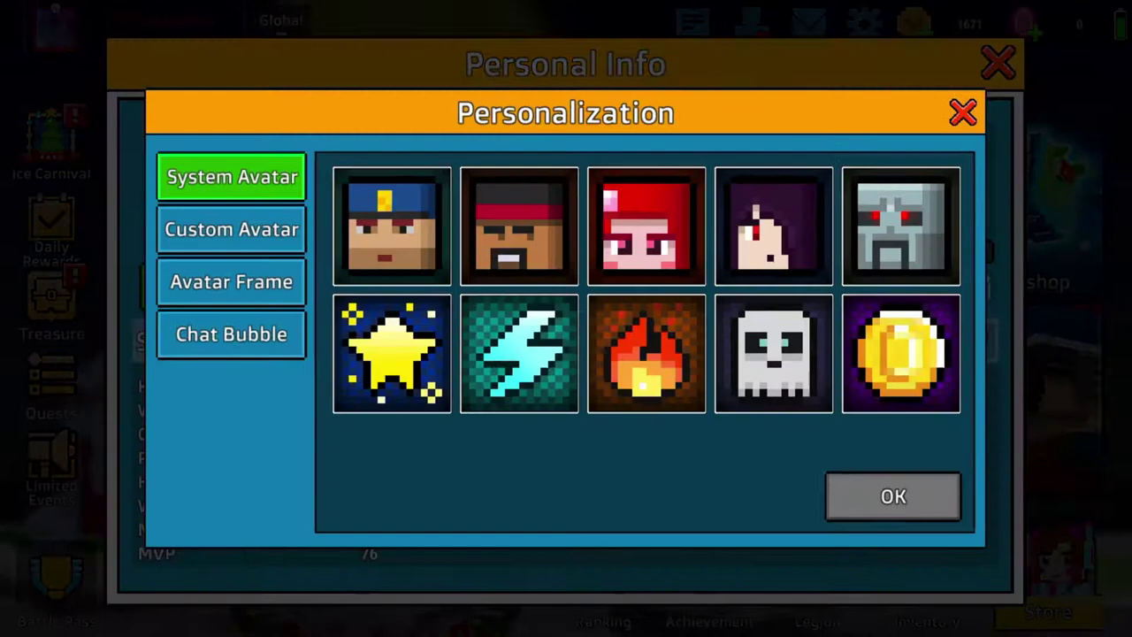
{"action": "left_click", "coordinate": [232, 229]}
{"action": "left_click", "coordinate": [645, 353]}
{"action": "left_click", "coordinate": [750, 496]}
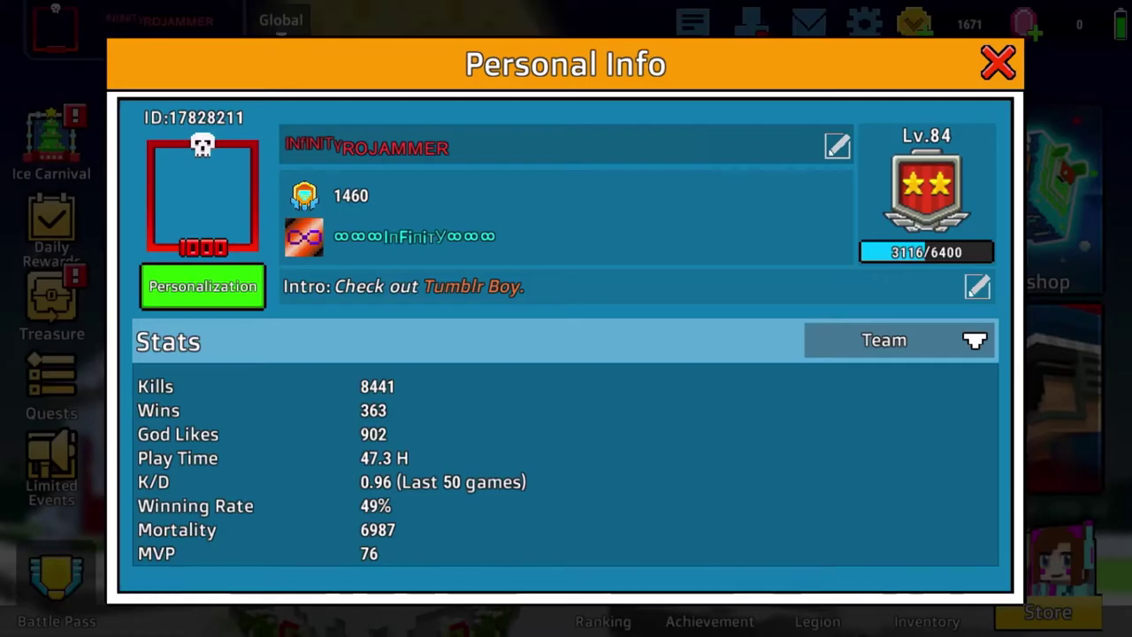
{"action": "left_click", "coordinate": [999, 64]}
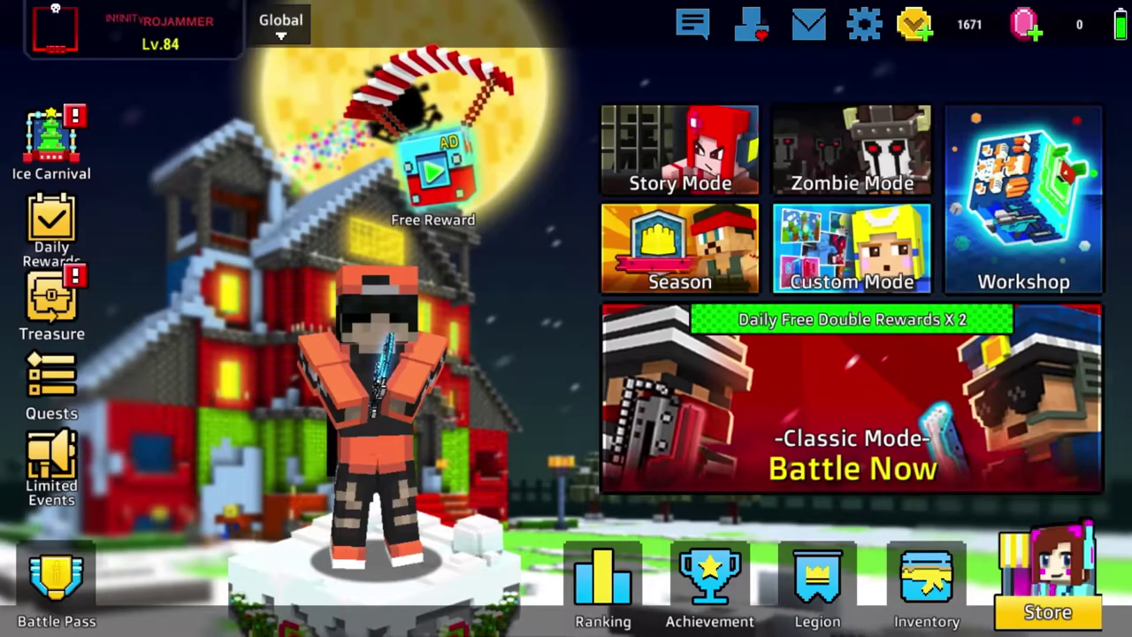
{"action": "left_click", "coordinate": [55, 29]}
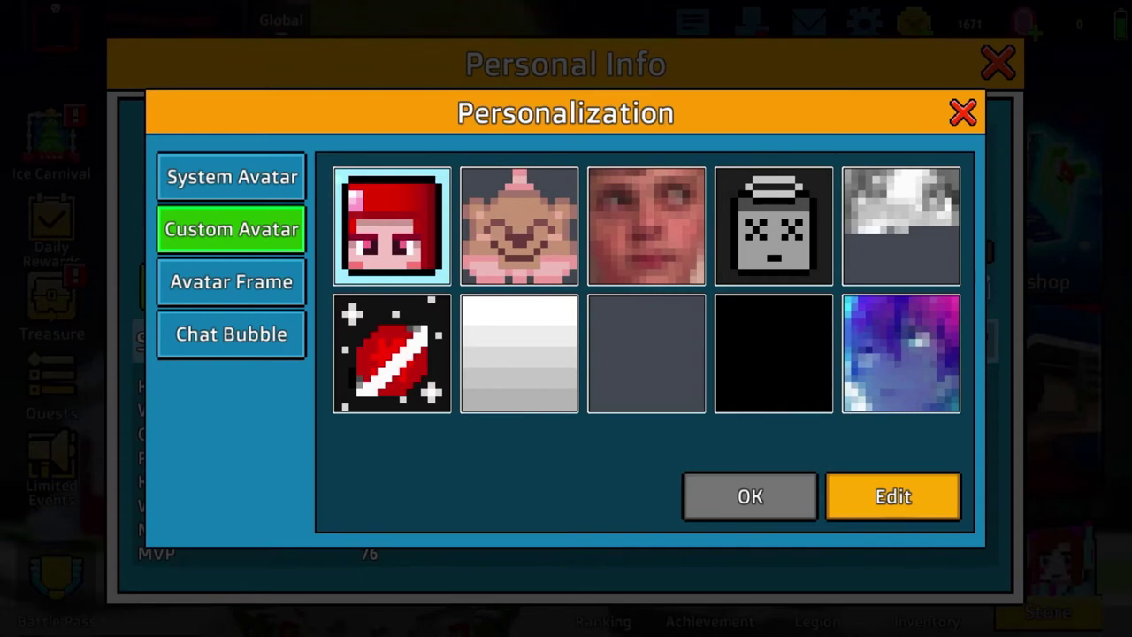
- Open the all-black custom avatar in the pixel editor with the second brush tool
{"action": "left_click", "coordinate": [773, 353]}
{"action": "left_click", "coordinate": [893, 496]}
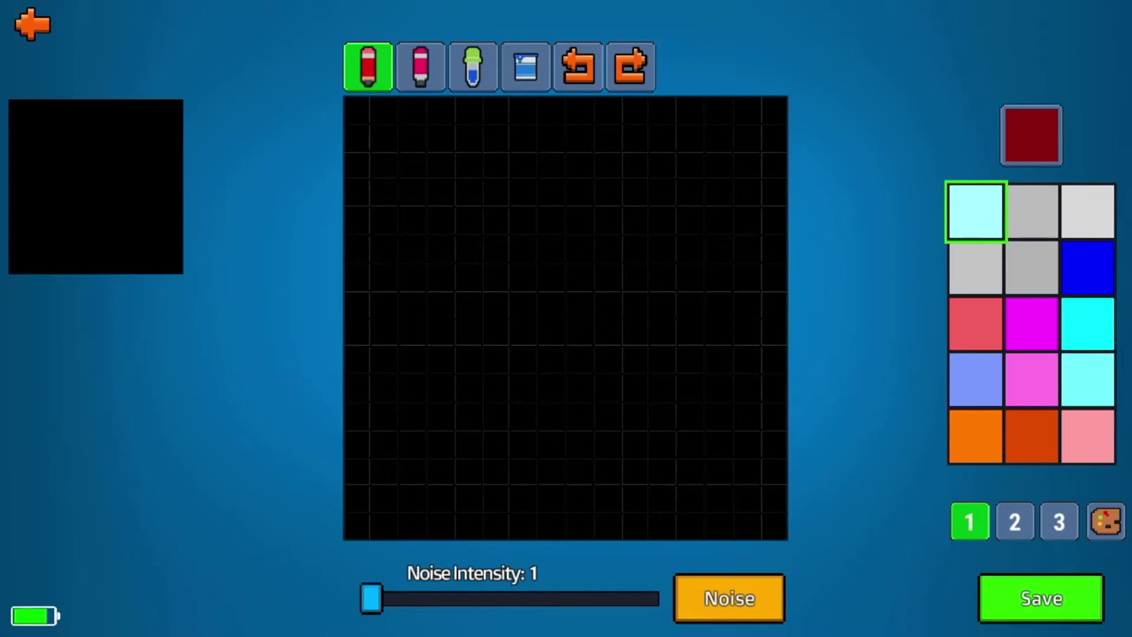
{"action": "left_click", "coordinate": [421, 66]}
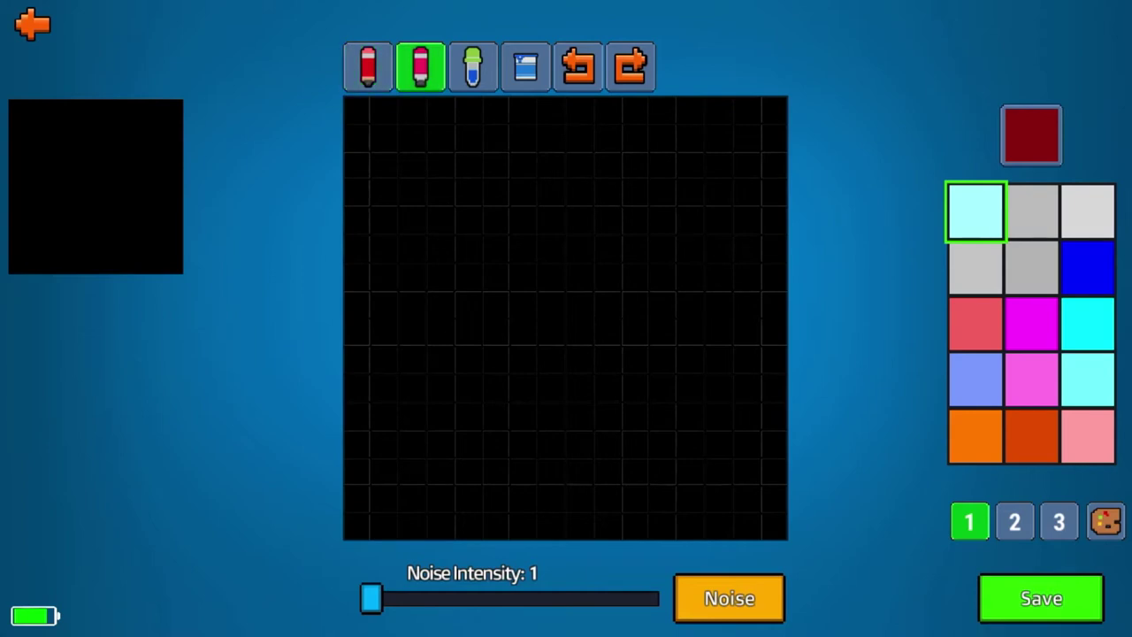
- Browse the palette past magenta, pink, grey and blue, settling on light cyan
{"action": "key", "text": "Right"}
{"action": "key", "text": "Down"}
{"action": "key", "text": "Down"}
{"action": "key", "text": "Left"}
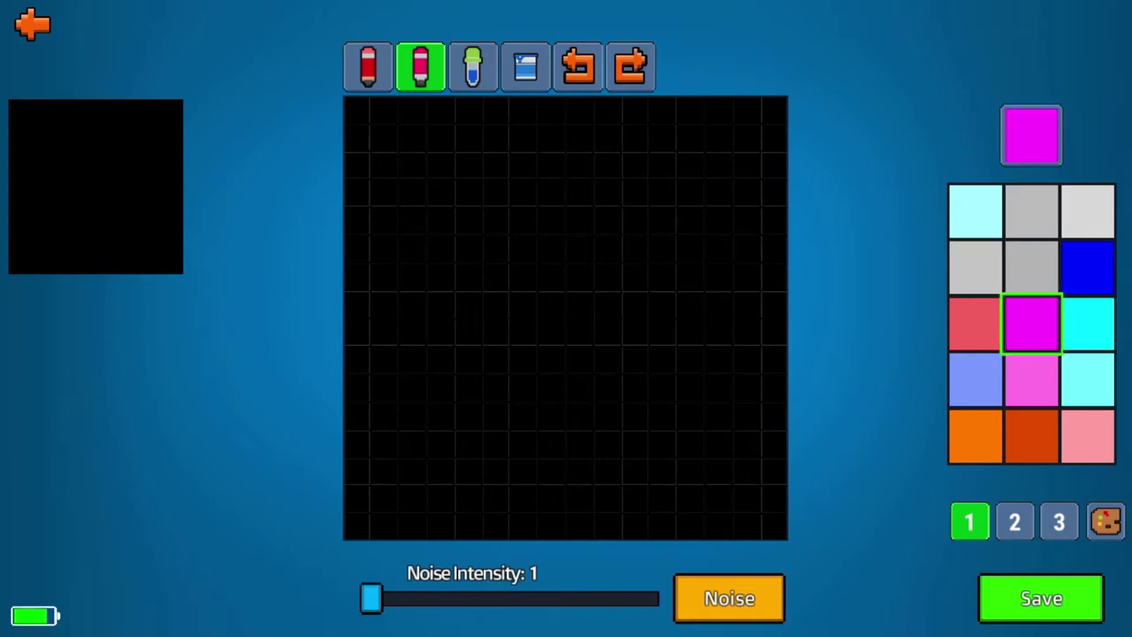
{"action": "key", "text": "Left"}
{"action": "key", "text": "Up"}
{"action": "key", "text": "Up"}
{"action": "key", "text": "Down"}
{"action": "key", "text": "Down"}
{"action": "key", "text": "Down"}
{"action": "key", "text": "Right"}
{"action": "key", "text": "Up"}
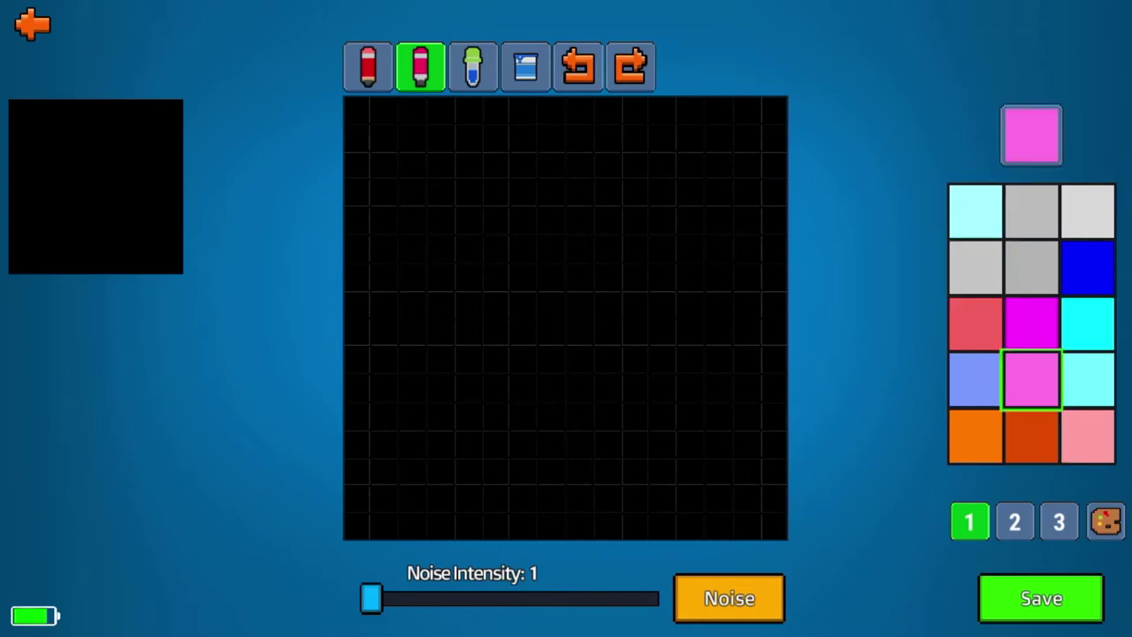
{"action": "key", "text": "Left"}
{"action": "key", "text": "Up"}
{"action": "key", "text": "Up"}
{"action": "key", "text": "Up"}
{"action": "key", "text": "Right"}
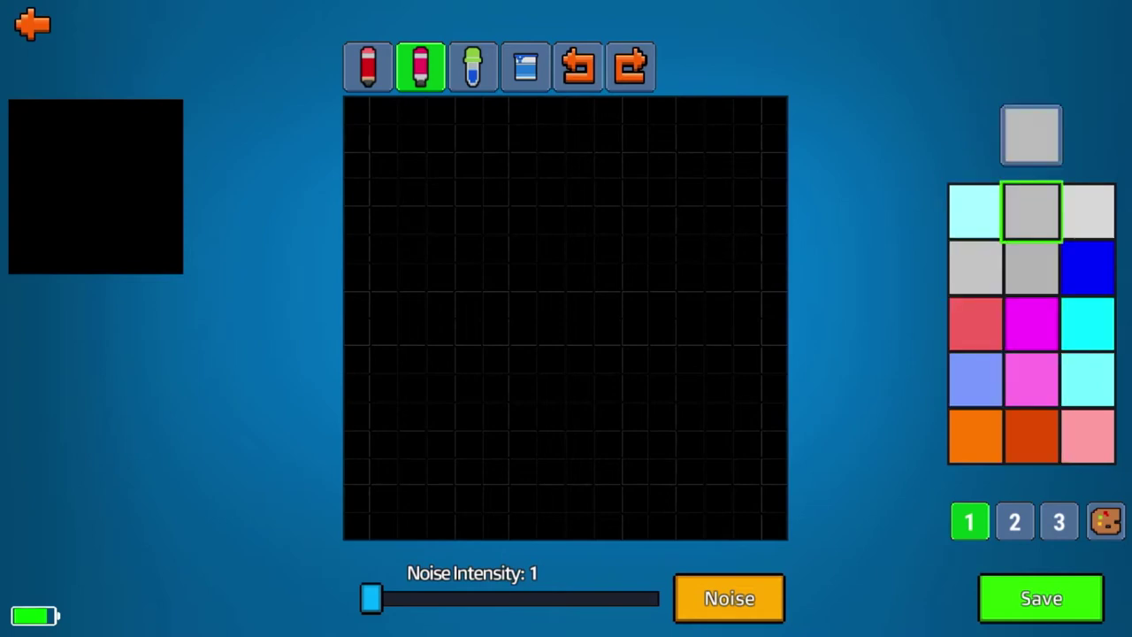
{"action": "key", "text": "Down"}
{"action": "key", "text": "Right"}
{"action": "key", "text": "Down"}
{"action": "key", "text": "Down"}
{"action": "key", "text": "Down"}
{"action": "key", "text": "Left"}
{"action": "key", "text": "Up"}
{"action": "key", "text": "Up"}
{"action": "key", "text": "Up"}
{"action": "key", "text": "Right"}
{"action": "key", "text": "Down"}
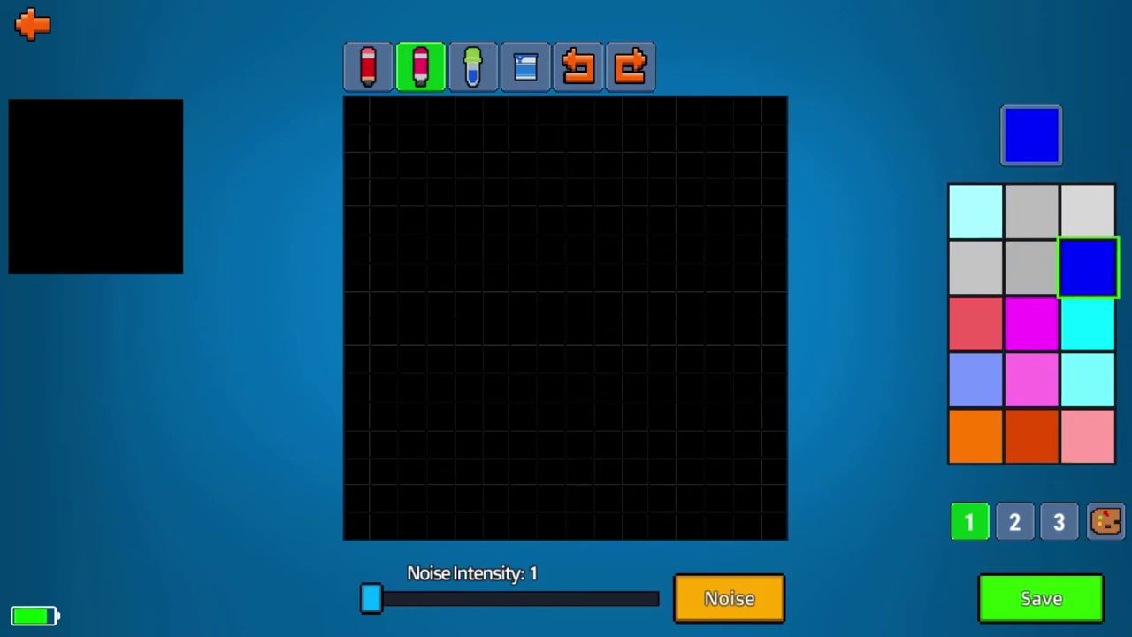
{"action": "key", "text": "Left"}
{"action": "key", "text": "Left"}
{"action": "key", "text": "Up"}
{"action": "key", "text": "Down"}
{"action": "key", "text": "Right"}
{"action": "key", "text": "Right"}
{"action": "key", "text": "Up"}
{"action": "key", "text": "Left"}
{"action": "key", "text": "Left"}
{"action": "key", "text": "Down"}
{"action": "key", "text": "Down"}
{"action": "key", "text": "Down"}
{"action": "key", "text": "Right"}
{"action": "key", "text": "Up"}
{"action": "key", "text": "Up"}
{"action": "key", "text": "Up"}
{"action": "key", "text": "Left"}
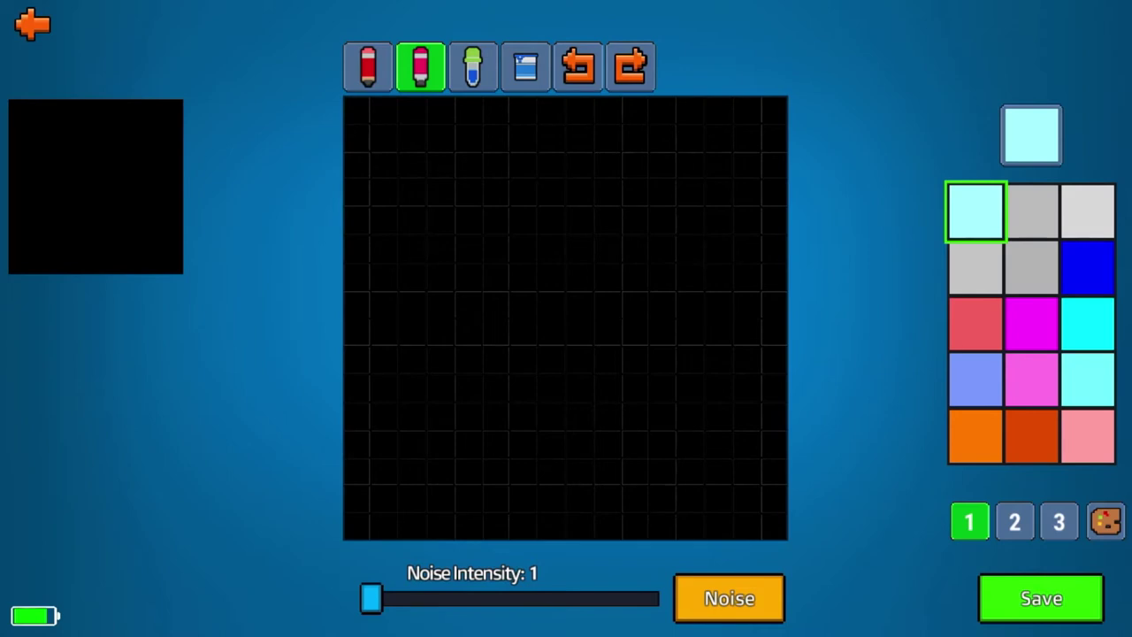
- Brush light cyan over the black avatar, covering the middle shape, right side and top
{"action": "mouse_move", "coordinate": [372, 115]}
{"action": "left_mouse_down"}
{"action": "mouse_move", "coordinate": [390, 266]}
{"action": "mouse_move", "coordinate": [389, 460]}
{"action": "mouse_move", "coordinate": [424, 513]}
{"action": "mouse_move", "coordinate": [530, 487]}
{"action": "mouse_move", "coordinate": [769, 495]}
{"action": "left_mouse_up"}
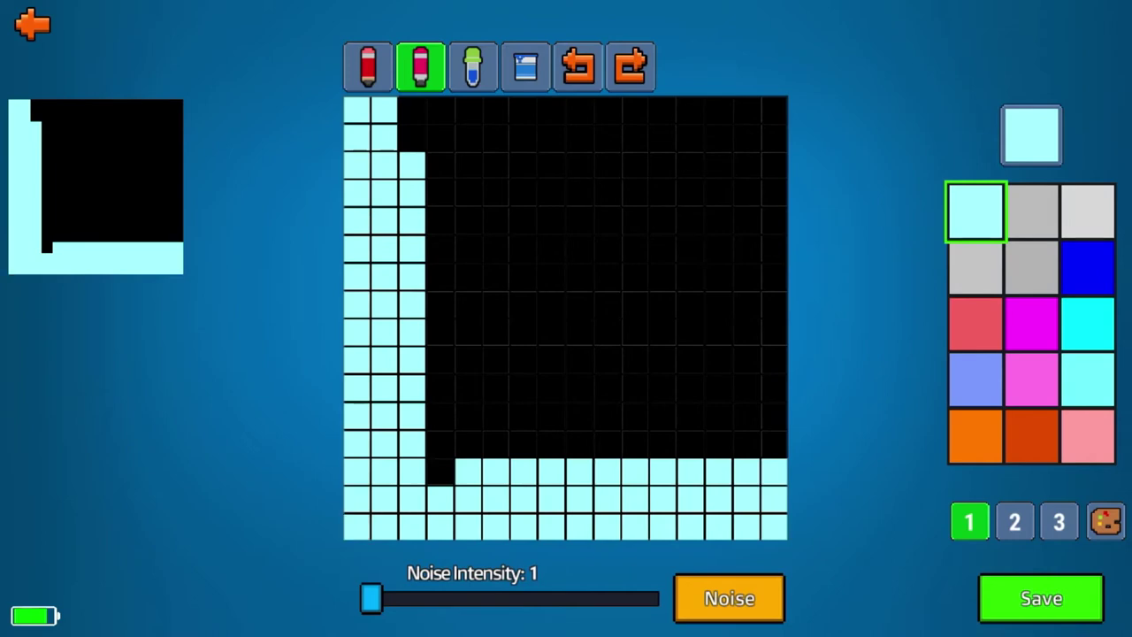
{"action": "mouse_move", "coordinate": [442, 478]}
{"action": "left_mouse_down"}
{"action": "mouse_move", "coordinate": [469, 354]}
{"action": "mouse_move", "coordinate": [531, 265]}
{"action": "mouse_move", "coordinate": [619, 416]}
{"action": "mouse_move", "coordinate": [619, 195]}
{"action": "left_mouse_up"}
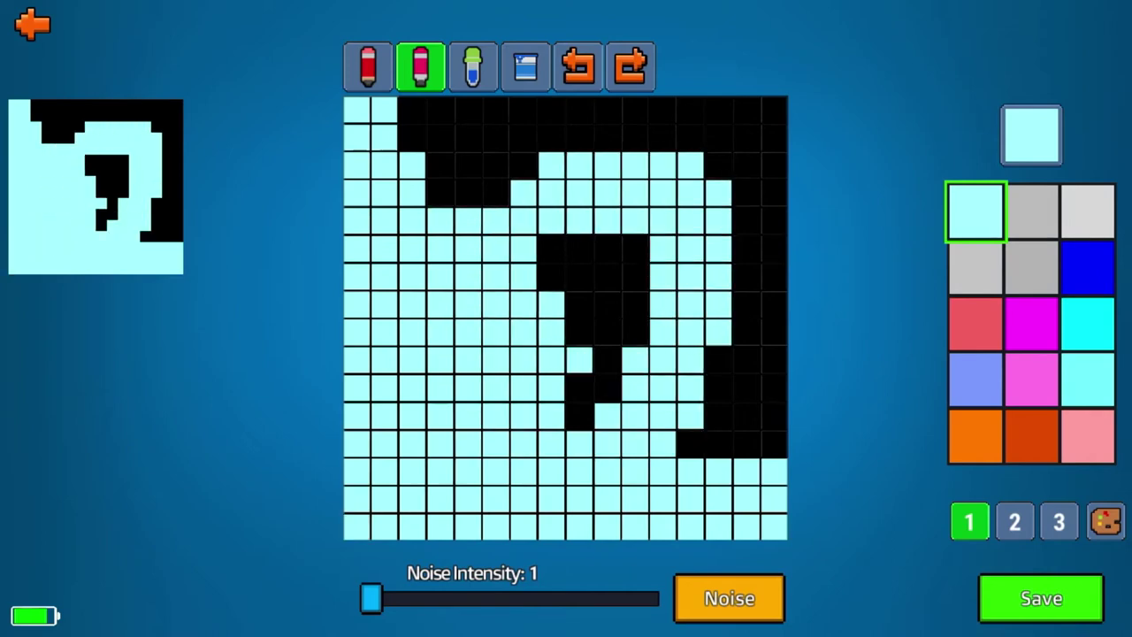
{"action": "left_click_drag", "start_coordinate": [601, 247], "coordinate": [601, 372]}
{"action": "left_click_drag", "start_coordinate": [601, 372], "coordinate": [552, 248]}
{"action": "mouse_move", "coordinate": [581, 414]}
{"action": "left_mouse_down"}
{"action": "mouse_move", "coordinate": [735, 425]}
{"action": "mouse_move", "coordinate": [747, 222]}
{"action": "mouse_move", "coordinate": [774, 398]}
{"action": "left_mouse_up"}
{"action": "mouse_move", "coordinate": [761, 176]}
{"action": "left_mouse_down"}
{"action": "mouse_move", "coordinate": [690, 132]}
{"action": "mouse_move", "coordinate": [442, 159]}
{"action": "mouse_move", "coordinate": [663, 138]}
{"action": "left_mouse_up"}
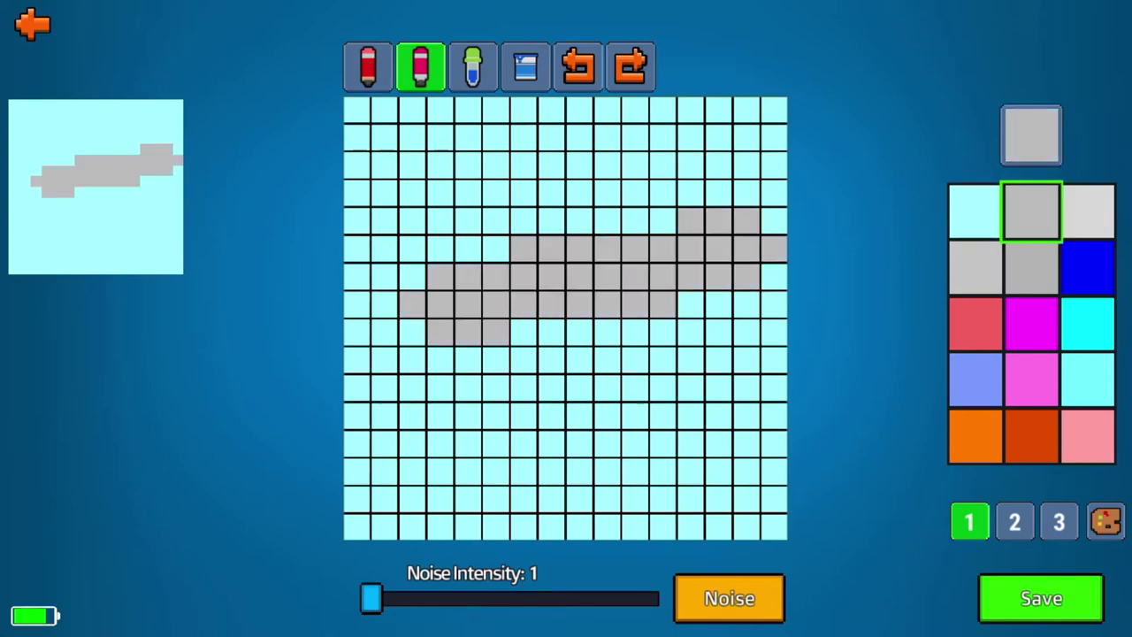
- Paint grey along the canvas's left edge, bottom, right and top
{"action": "mouse_move", "coordinate": [398, 248]}
{"action": "left_mouse_down"}
{"action": "mouse_move", "coordinate": [359, 110]}
{"action": "mouse_move", "coordinate": [385, 526]}
{"action": "left_mouse_up"}
{"action": "mouse_move", "coordinate": [433, 496]}
{"action": "left_mouse_down"}
{"action": "mouse_move", "coordinate": [769, 513]}
{"action": "mouse_move", "coordinate": [761, 292]}
{"action": "mouse_move", "coordinate": [672, 142]}
{"action": "mouse_move", "coordinate": [434, 142]}
{"action": "mouse_move", "coordinate": [477, 110]}
{"action": "left_mouse_up"}
{"action": "mouse_move", "coordinate": [496, 195]}
{"action": "left_mouse_down"}
{"action": "mouse_move", "coordinate": [548, 354]}
{"action": "mouse_move", "coordinate": [442, 442]}
{"action": "left_mouse_up"}
{"action": "left_click_drag", "start_coordinate": [442, 363], "coordinate": [482, 221]}
- Grey the last cyan patches, then undo with the first pencil to a nearly blank canvas
{"action": "mouse_move", "coordinate": [606, 415]}
{"action": "left_mouse_down"}
{"action": "mouse_move", "coordinate": [663, 327]}
{"action": "mouse_move", "coordinate": [637, 389]}
{"action": "left_mouse_up"}
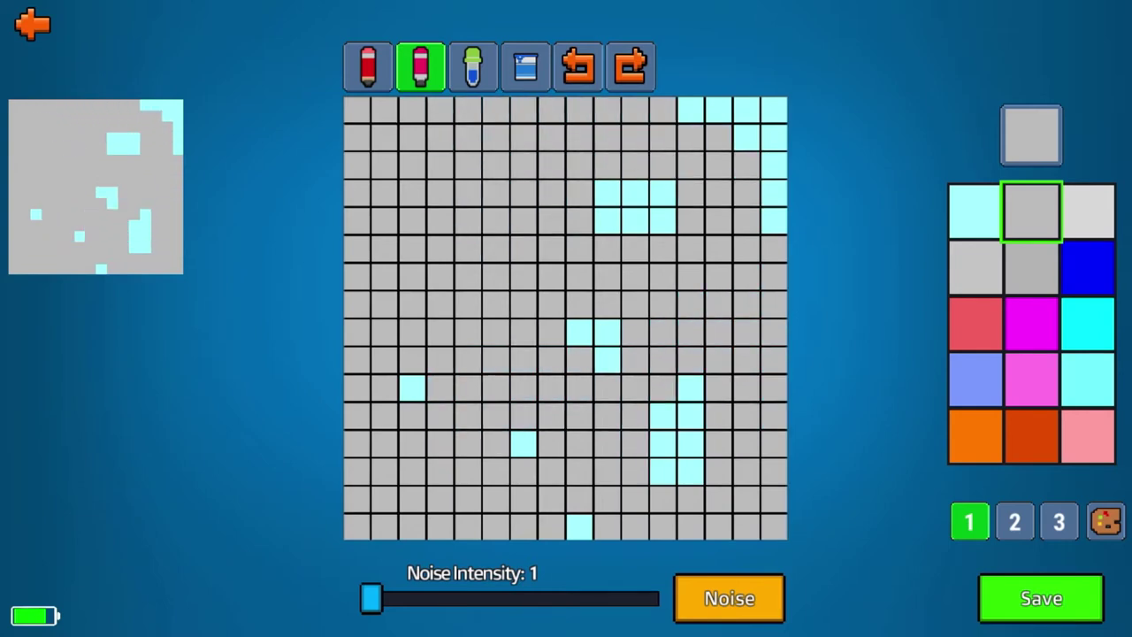
{"action": "left_click_drag", "start_coordinate": [611, 203], "coordinate": [663, 190]}
{"action": "left_click_drag", "start_coordinate": [747, 133], "coordinate": [774, 212]}
{"action": "left_click_drag", "start_coordinate": [689, 389], "coordinate": [663, 468]}
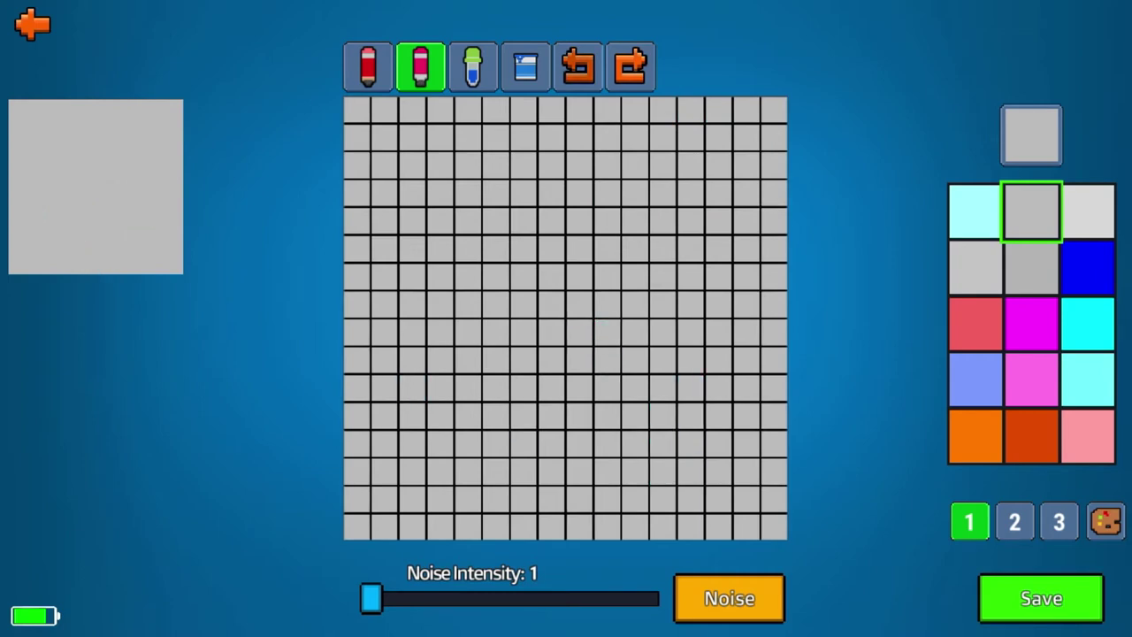
{"action": "left_click", "coordinate": [369, 66]}
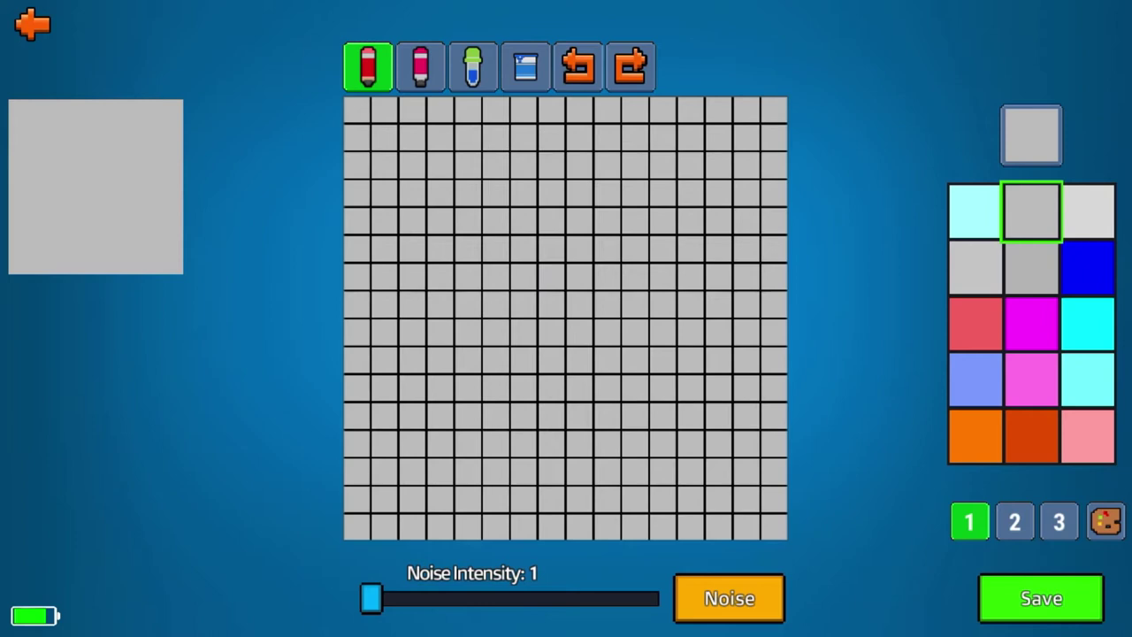
{"action": "key", "text": "ctrl+z"}
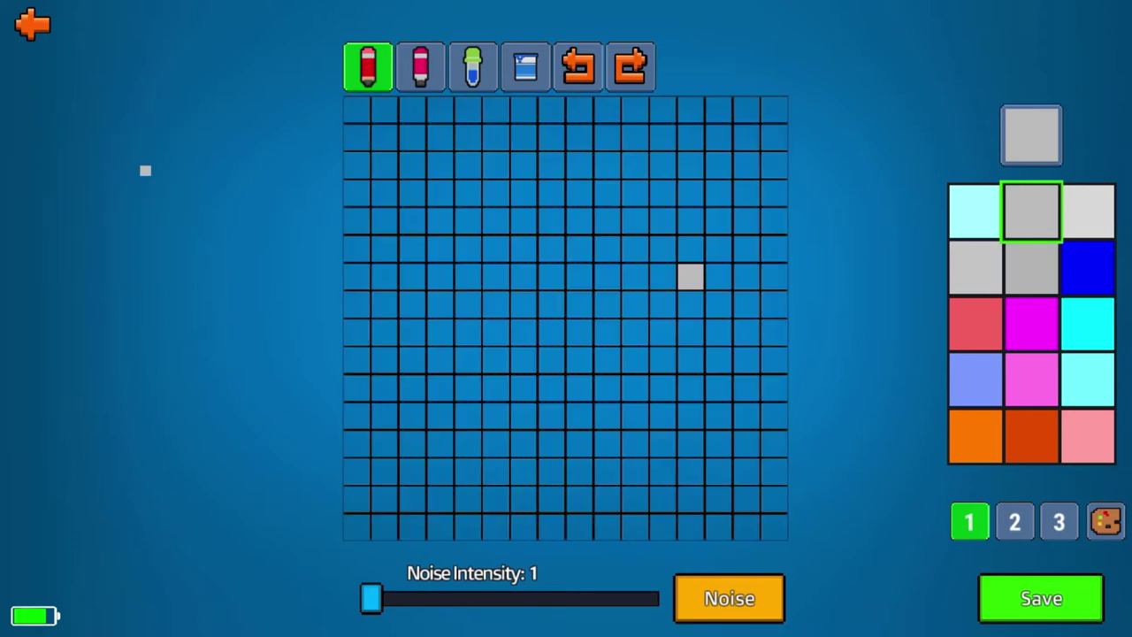